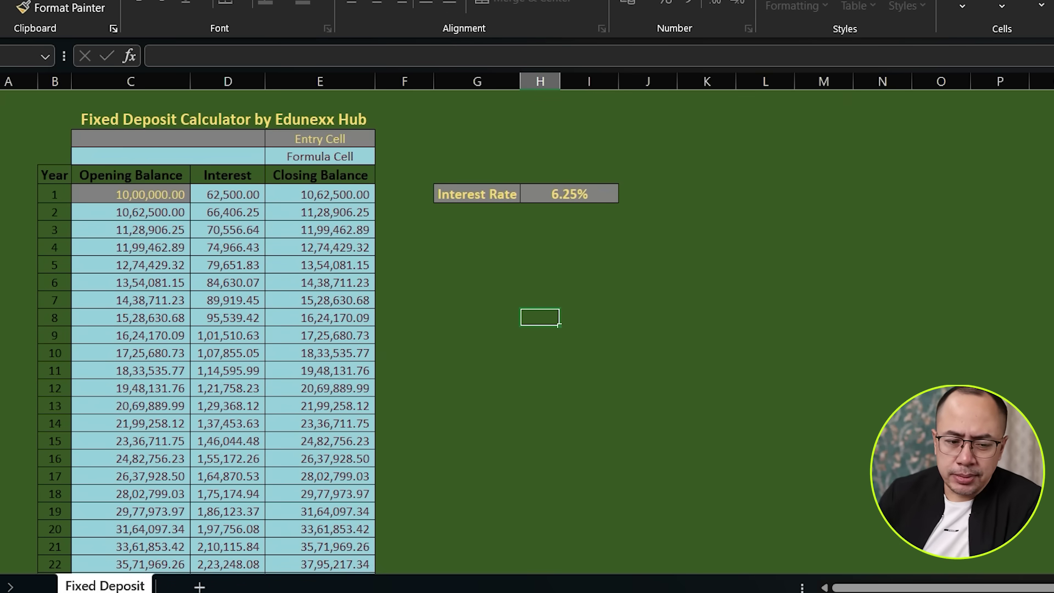
- Review the fixed deposit calculator's Year 1 opening balance and the 30-year schedule of balances
{"action": "left_click", "coordinate": [131, 194]}
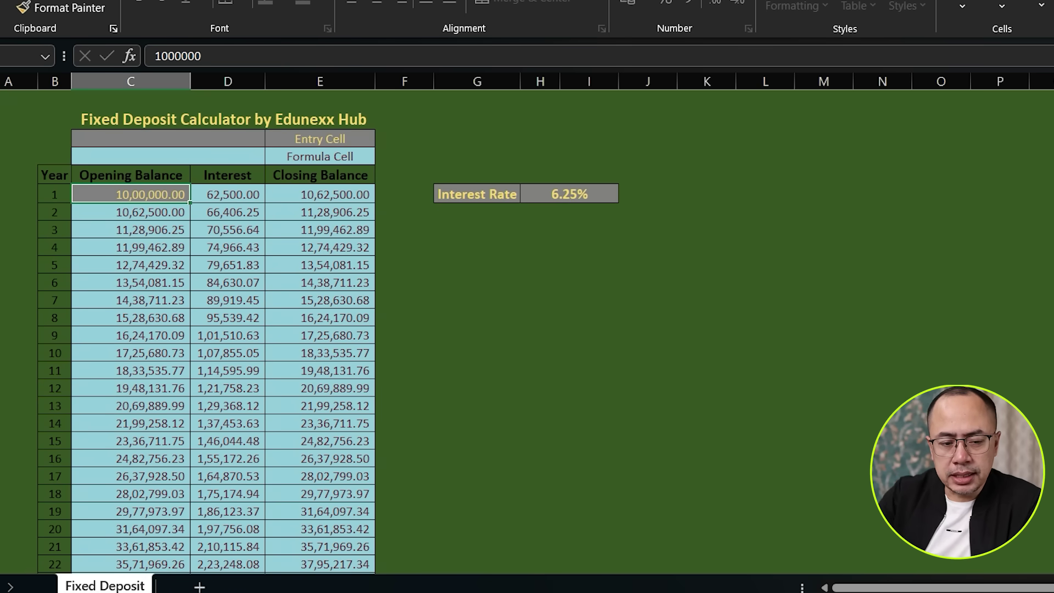
{"action": "left_click_drag", "start_coordinate": [54, 195], "coordinate": [131, 511]}
{"action": "scroll", "coordinate": [131, 511], "scroll_direction": "down", "scroll_amount": 4}
{"action": "scroll", "coordinate": [227, 283], "scroll_direction": "down", "scroll_amount": 4}
{"action": "scroll", "coordinate": [227, 282], "scroll_direction": "up", "scroll_amount": 8}
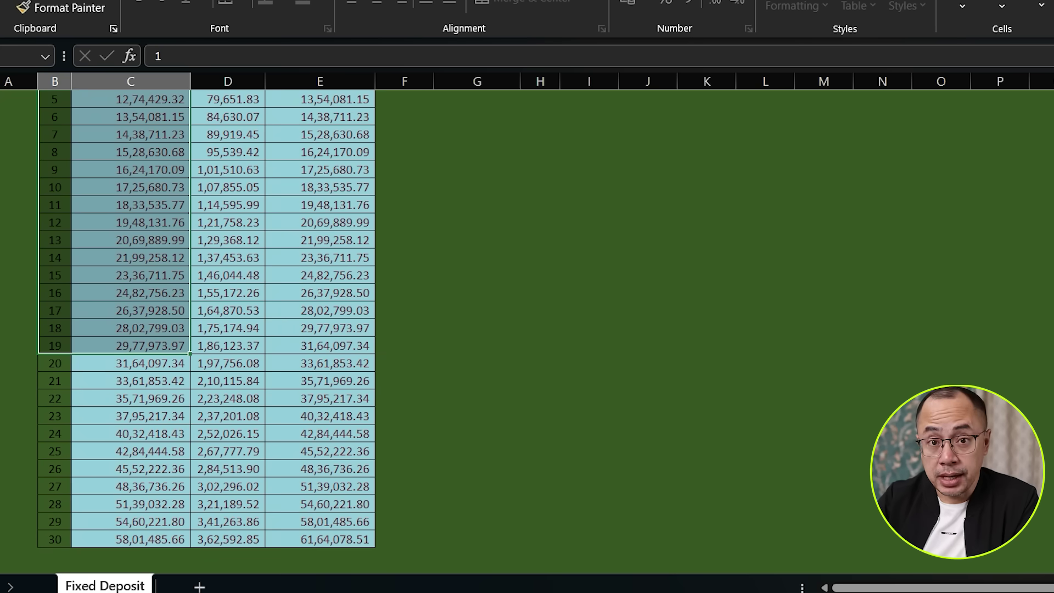
{"action": "left_click", "coordinate": [228, 282]}
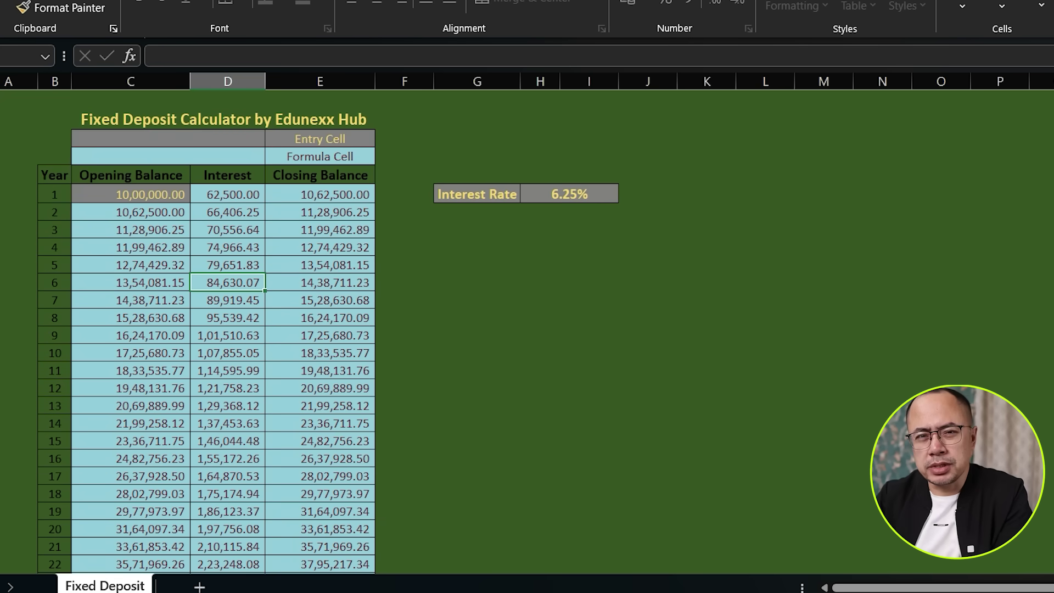
- Set the Year 1 opening balance to 100000 and check the Interest Rate cell
{"action": "left_click", "coordinate": [130, 194]}
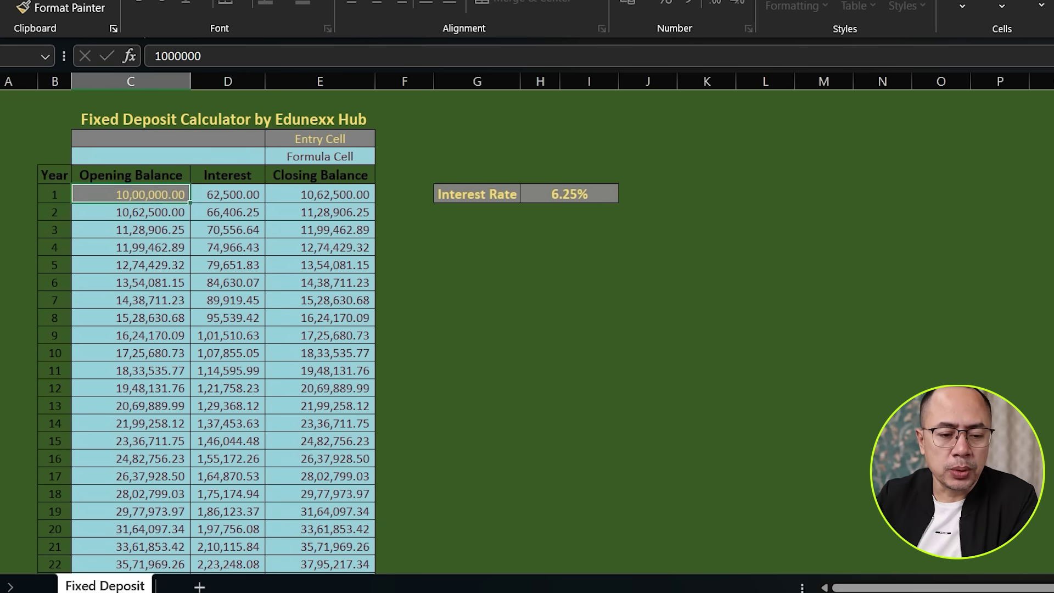
{"action": "type", "text": "100000"}
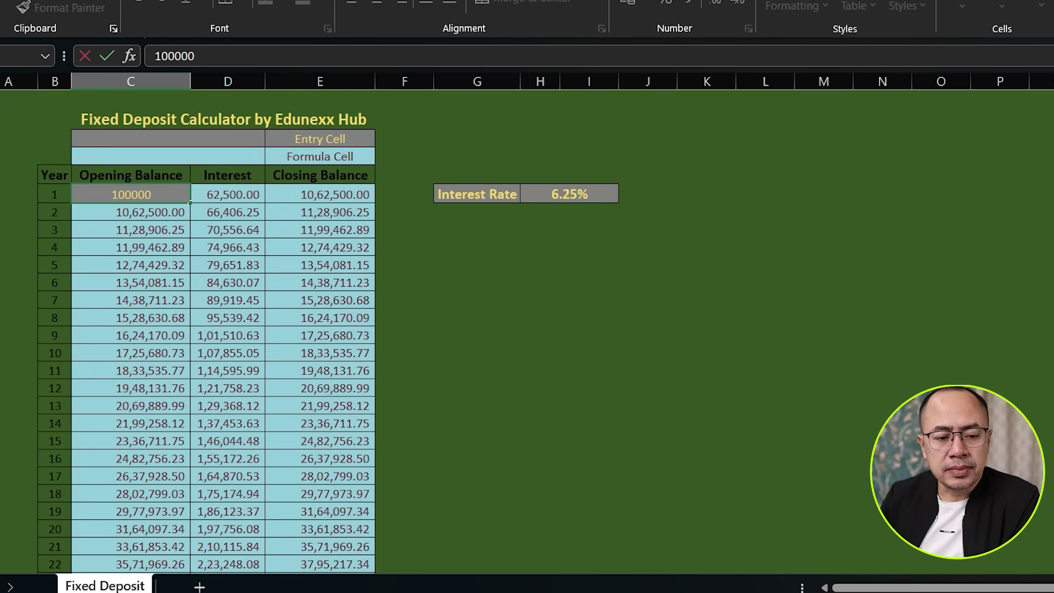
{"action": "key", "text": "Return"}
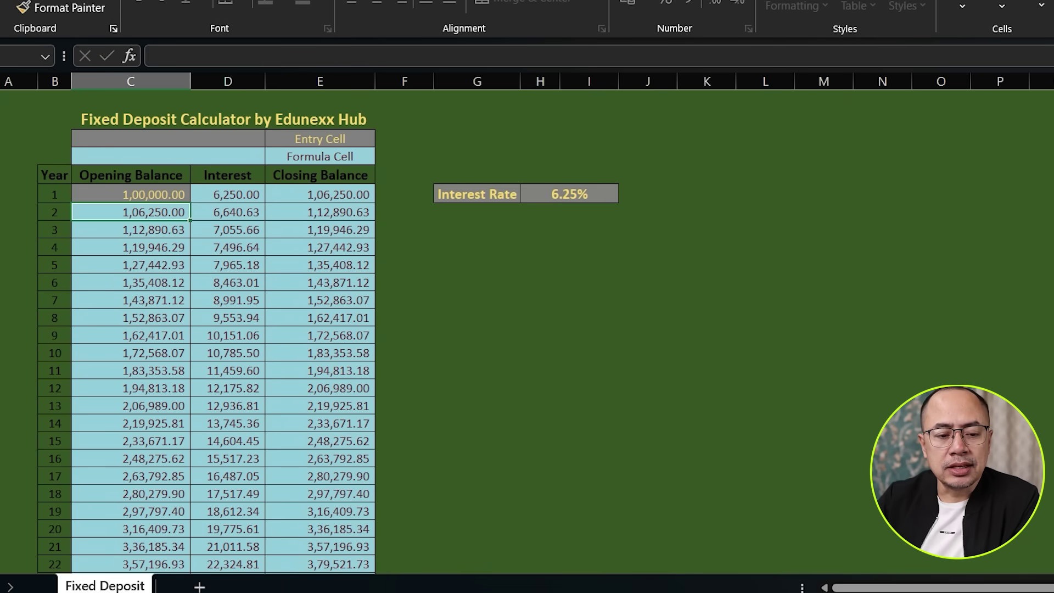
{"action": "left_click", "coordinate": [131, 195]}
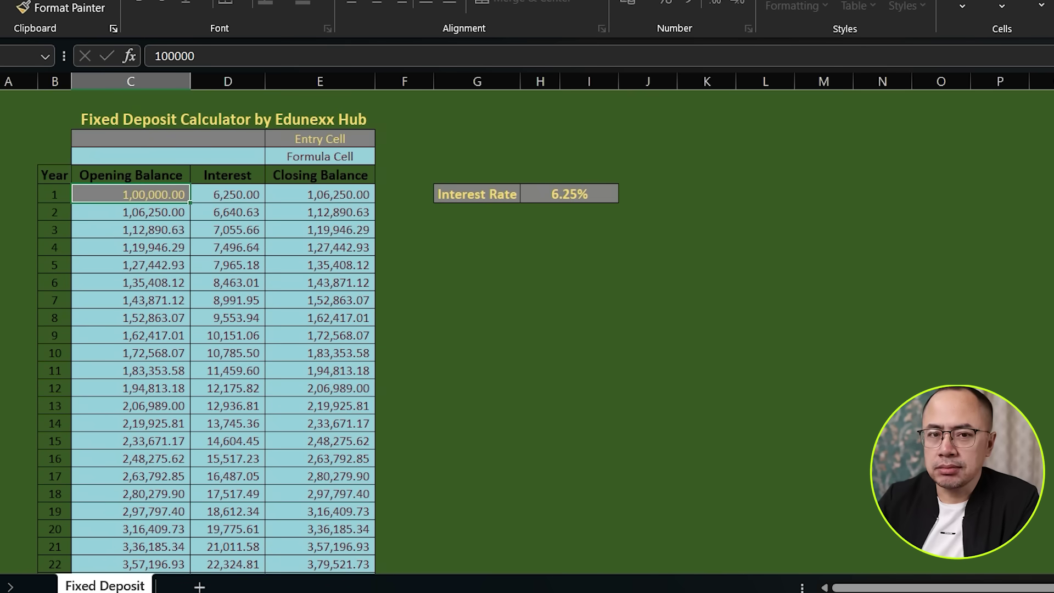
{"action": "left_click", "coordinate": [570, 195]}
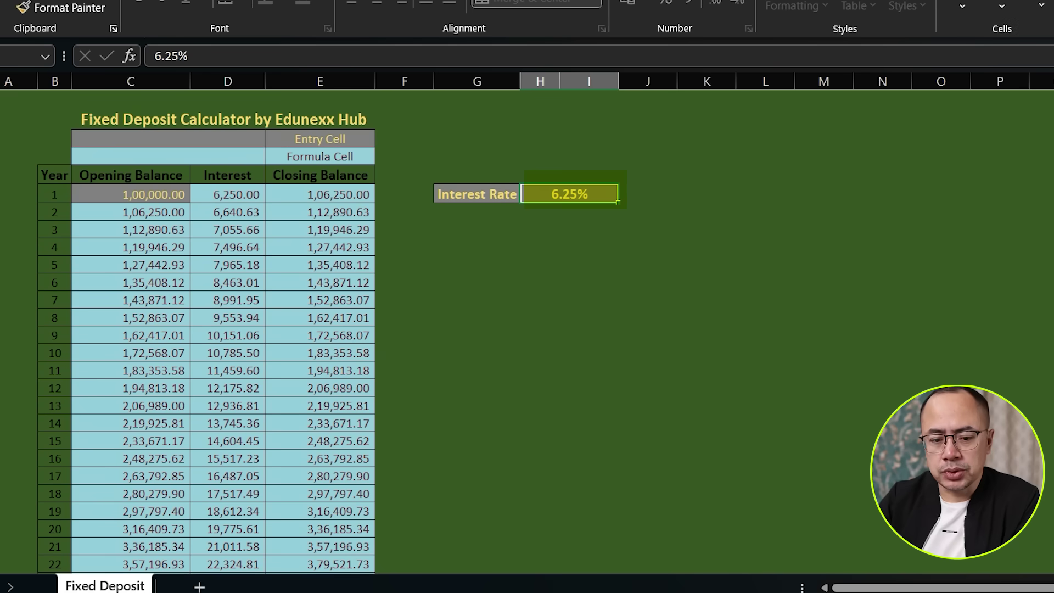
- Set the Year 1 opening balance to 1000000
{"action": "left_click", "coordinate": [131, 194]}
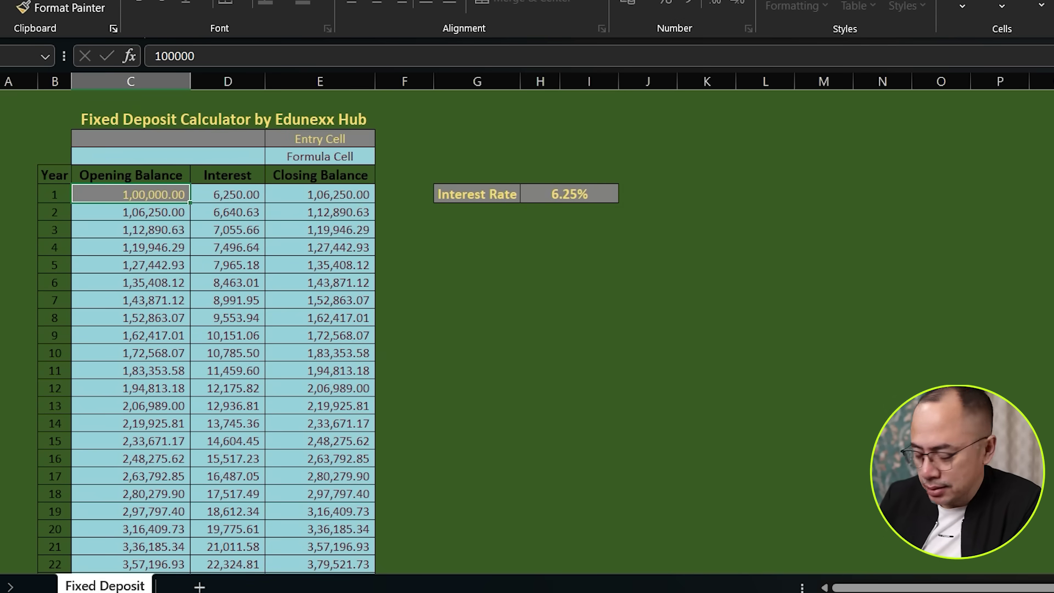
{"action": "type", "text": "1000000"}
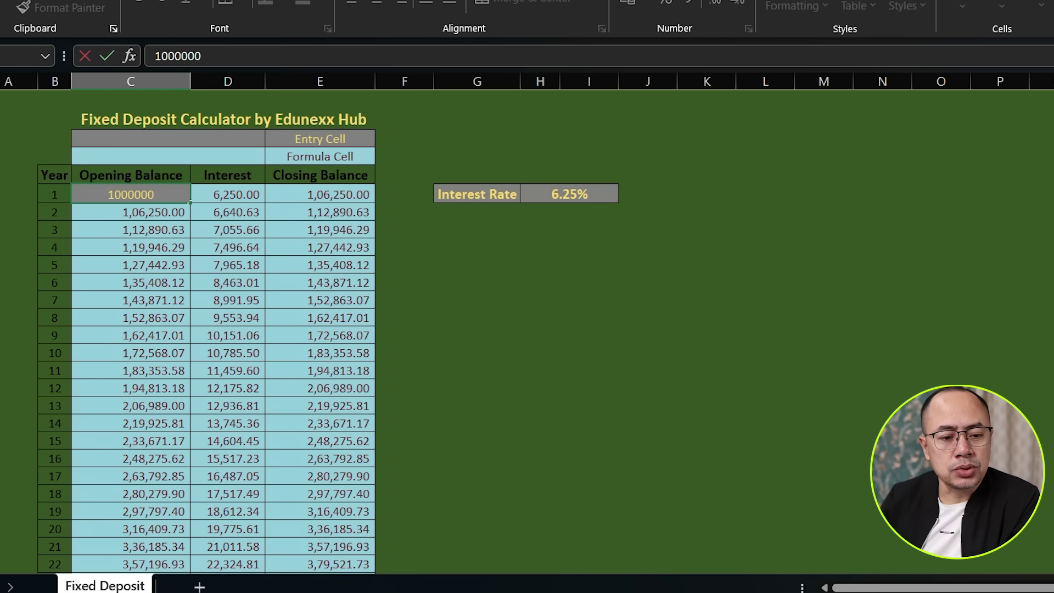
{"action": "left_click", "coordinate": [130, 300]}
{"action": "left_click", "coordinate": [130, 195]}
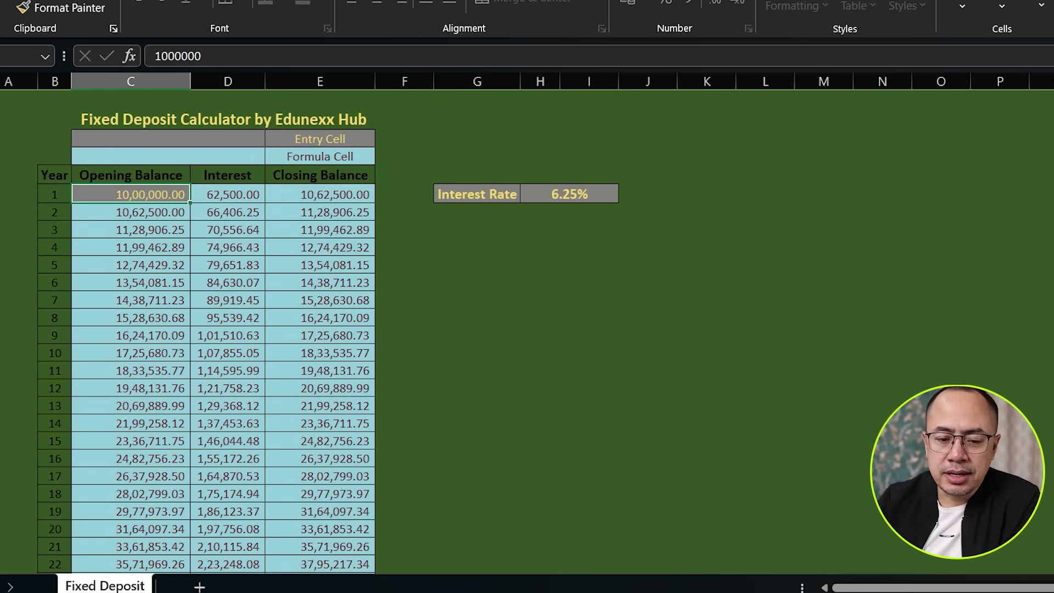
- Set the fixed deposit interest rate to 6%
{"action": "left_click", "coordinate": [569, 195]}
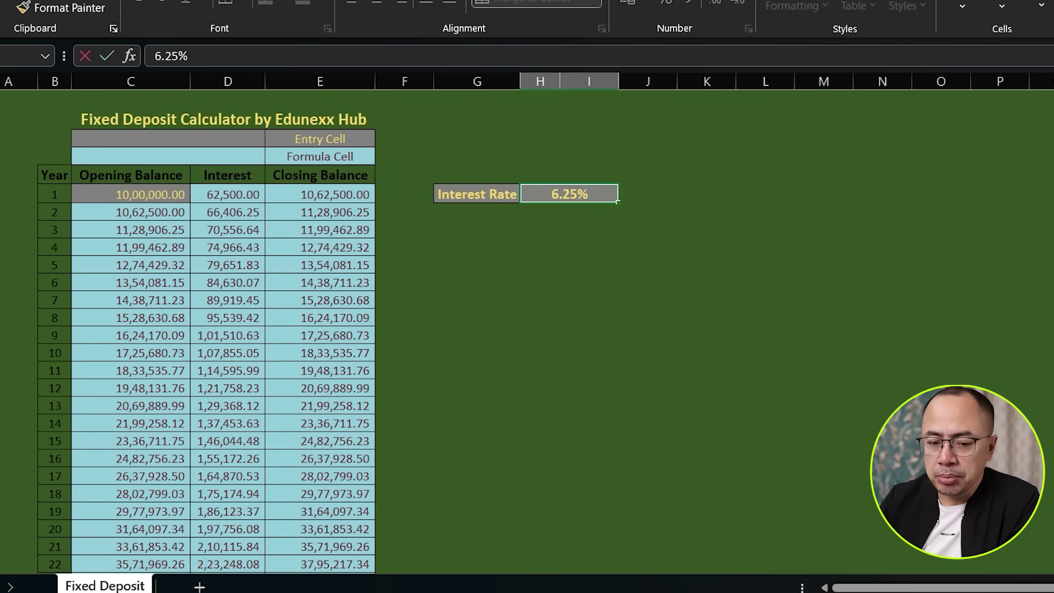
{"action": "type", "text": "6"}
{"action": "key", "text": "Return"}
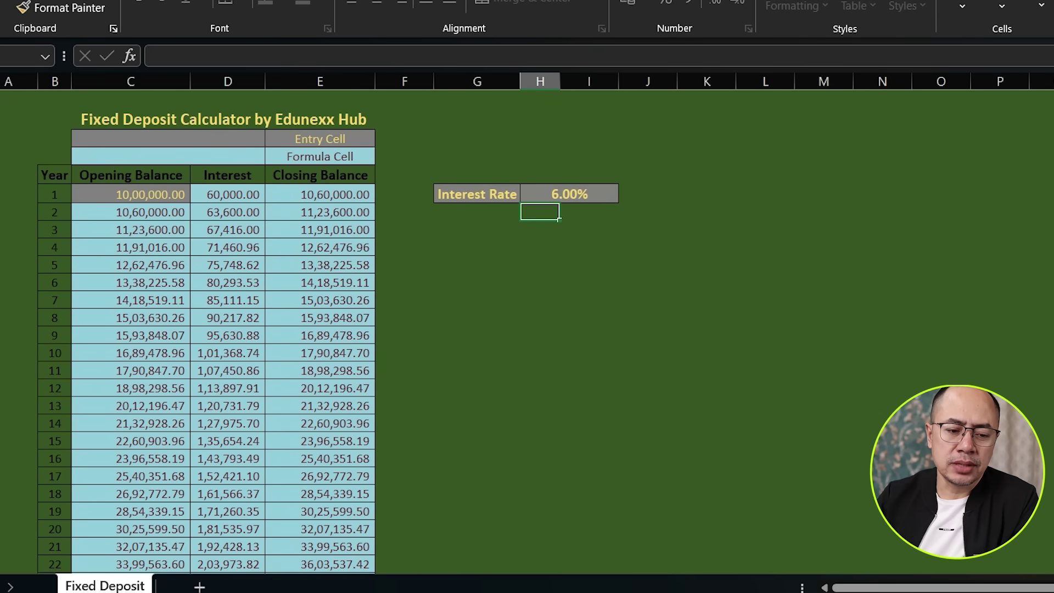
- Examine the opening and closing balances for Year 7 of the fixed deposit
{"action": "left_click", "coordinate": [131, 300]}
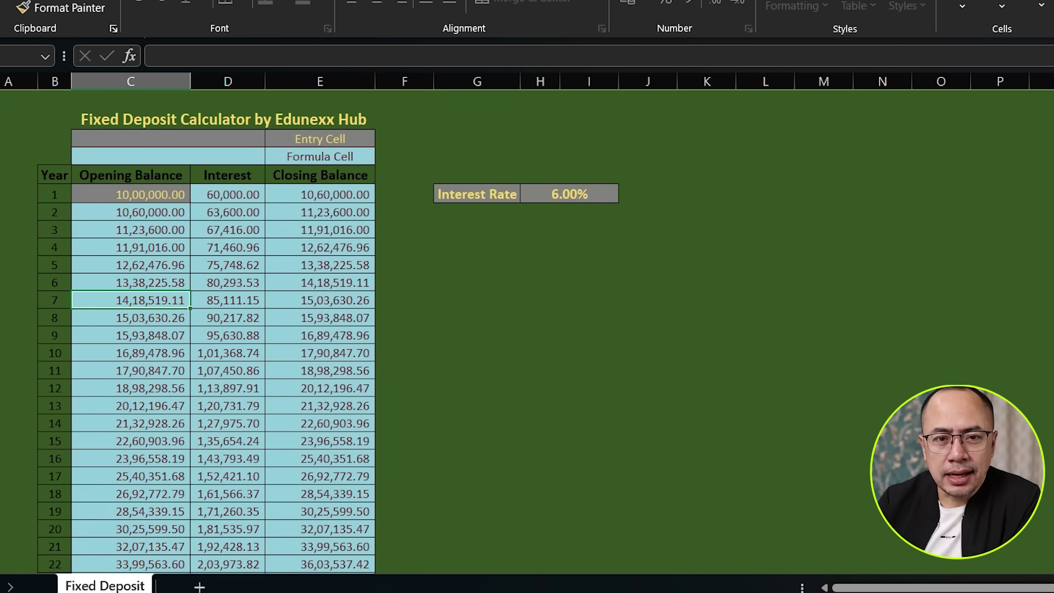
{"action": "left_click", "coordinate": [320, 300]}
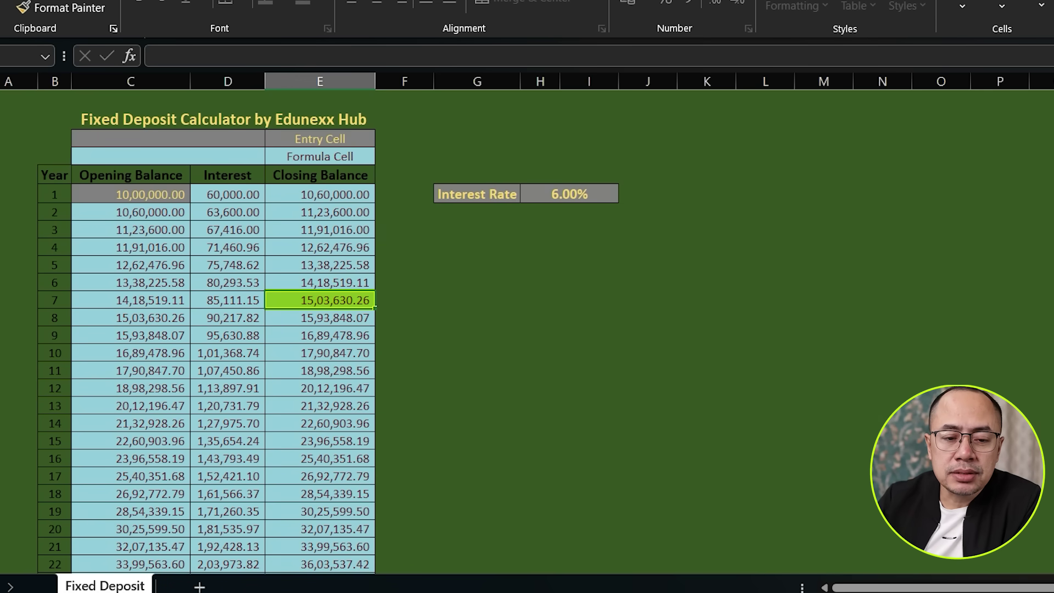
{"action": "left_click", "coordinate": [477, 300]}
{"action": "left_click", "coordinate": [320, 301]}
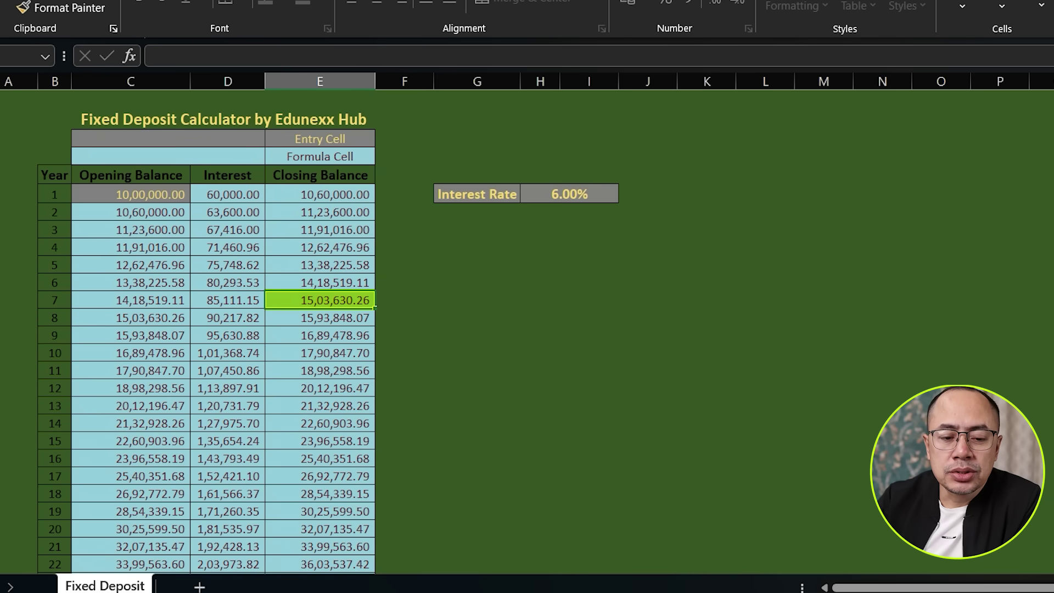
{"action": "left_click_drag", "start_coordinate": [374, 307], "coordinate": [432, 308]}
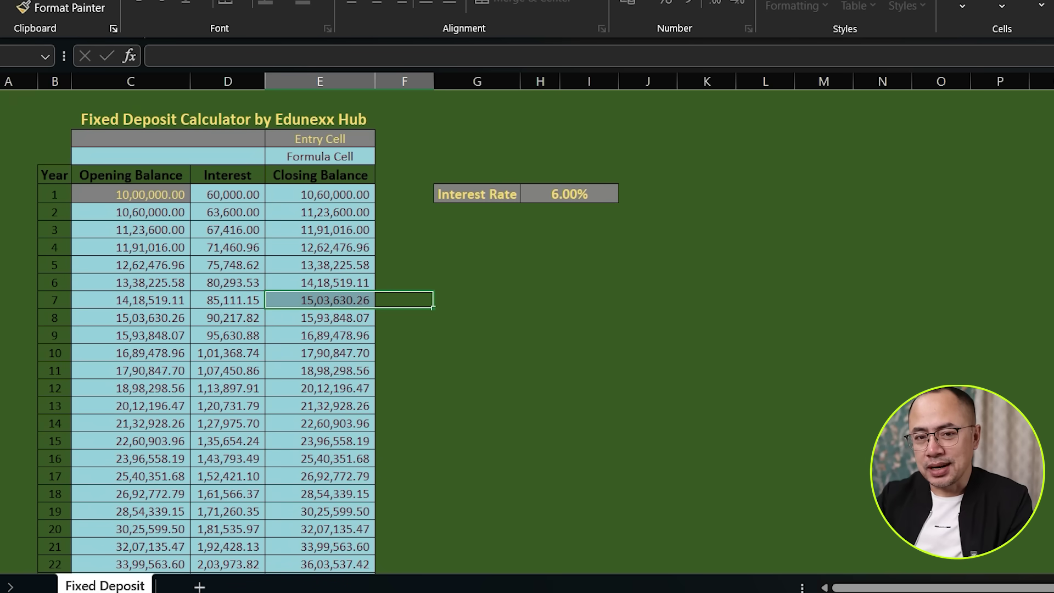
- Switch to the Edunexx Hub Home Loan Calculator and enter a loan amount of 1000000
{"action": "left_click", "coordinate": [874, 586]}
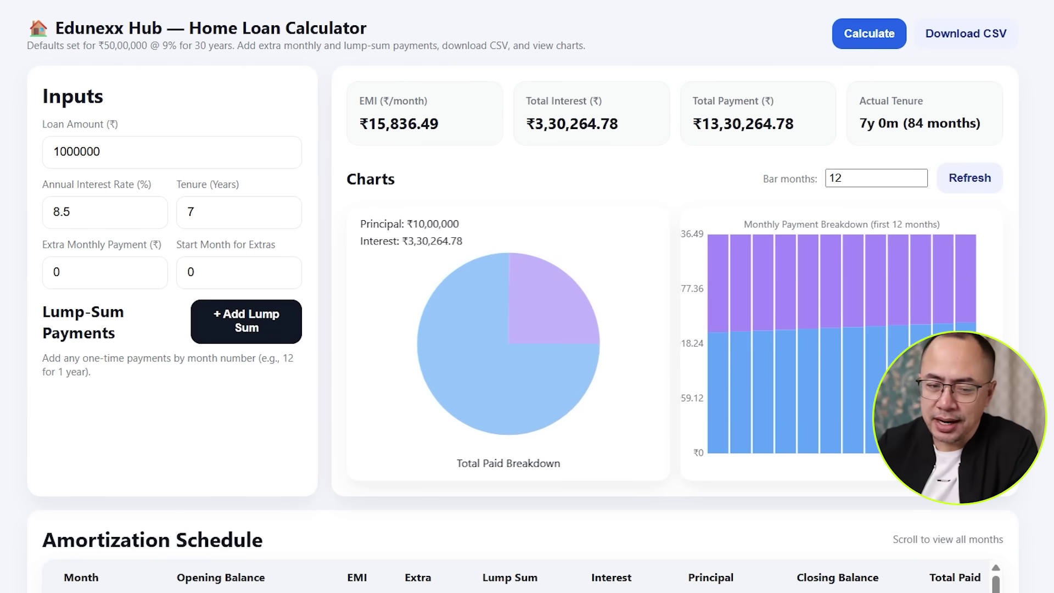
{"action": "left_click_drag", "start_coordinate": [237, 46], "coordinate": [189, 29]}
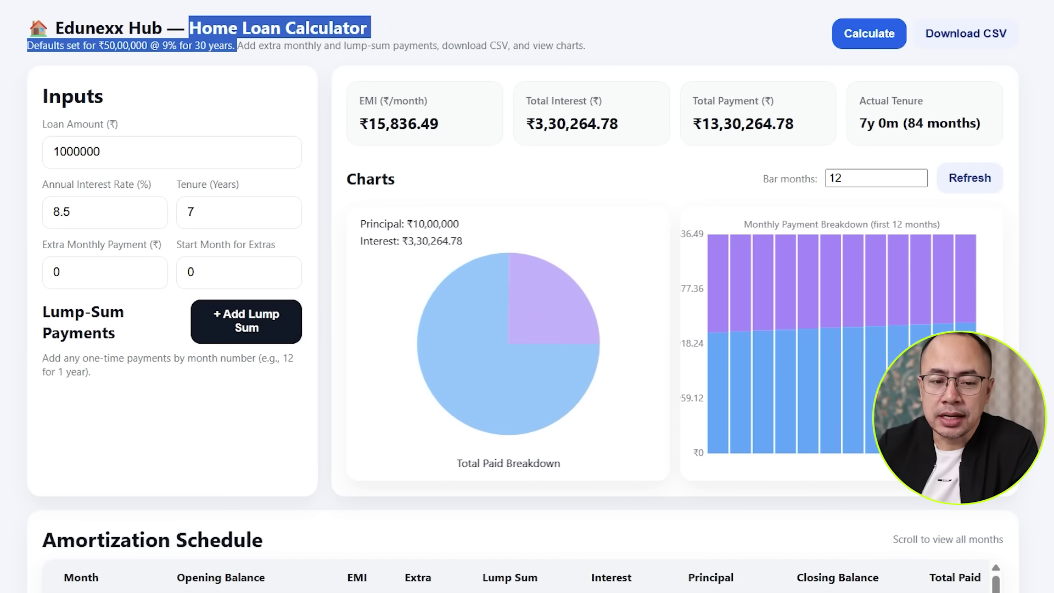
{"action": "left_click", "coordinate": [189, 29]}
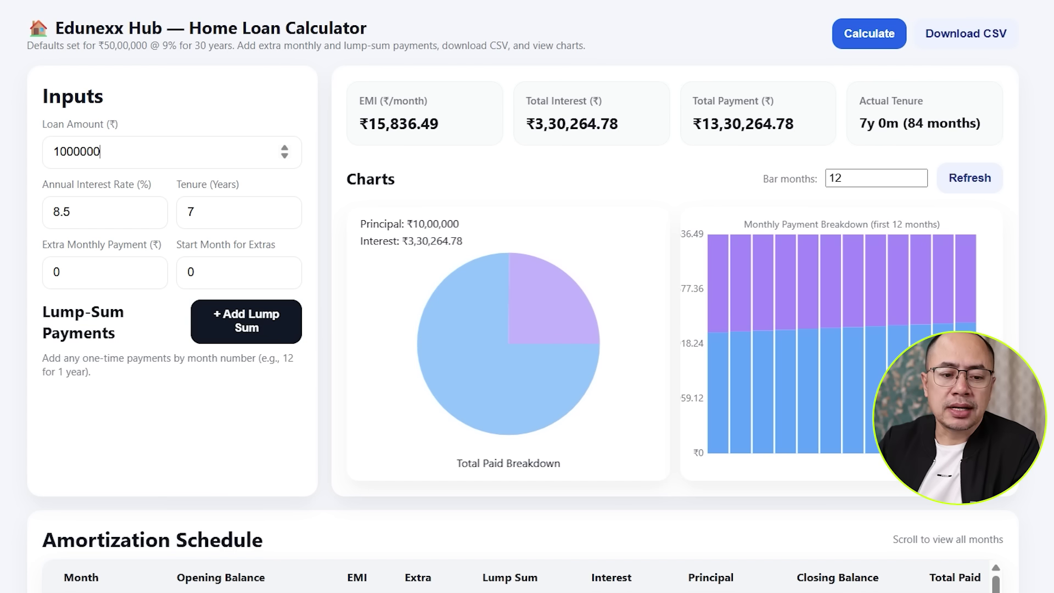
{"action": "double_click", "coordinate": [100, 152]}
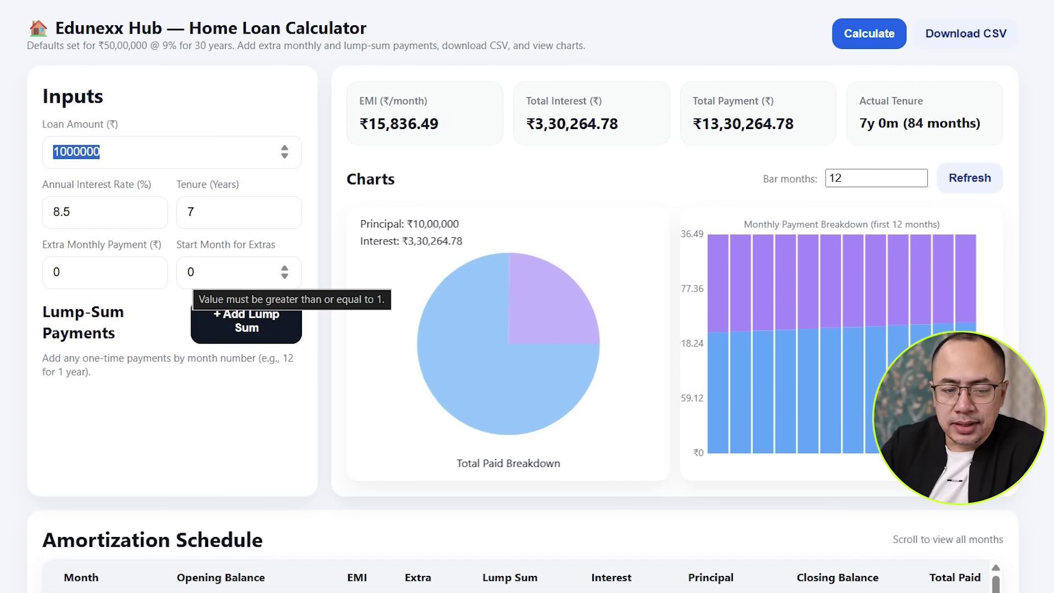
{"action": "type", "text": "10"}
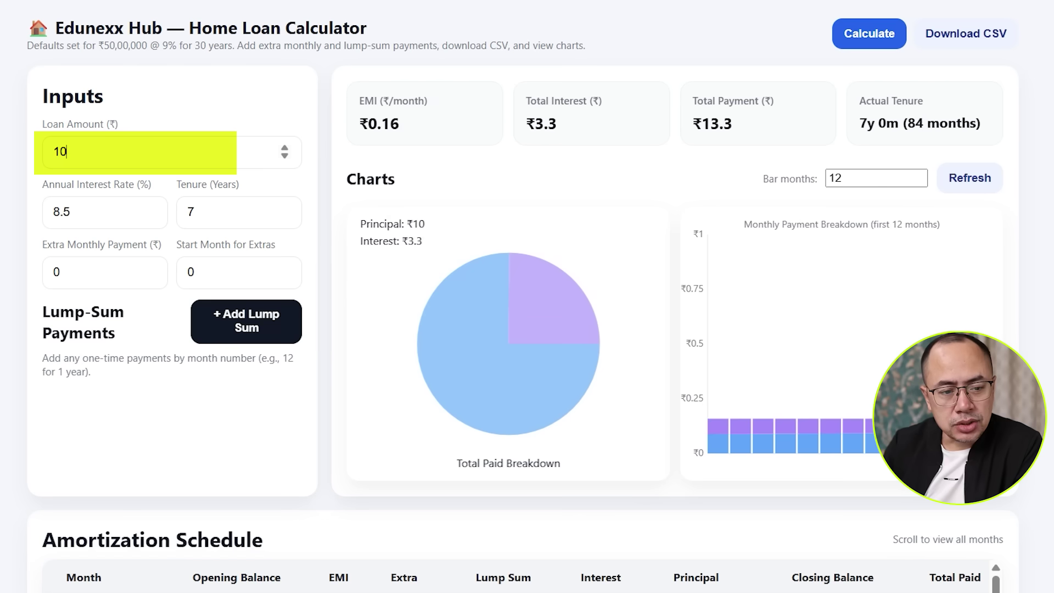
{"action": "type", "text": "00000"}
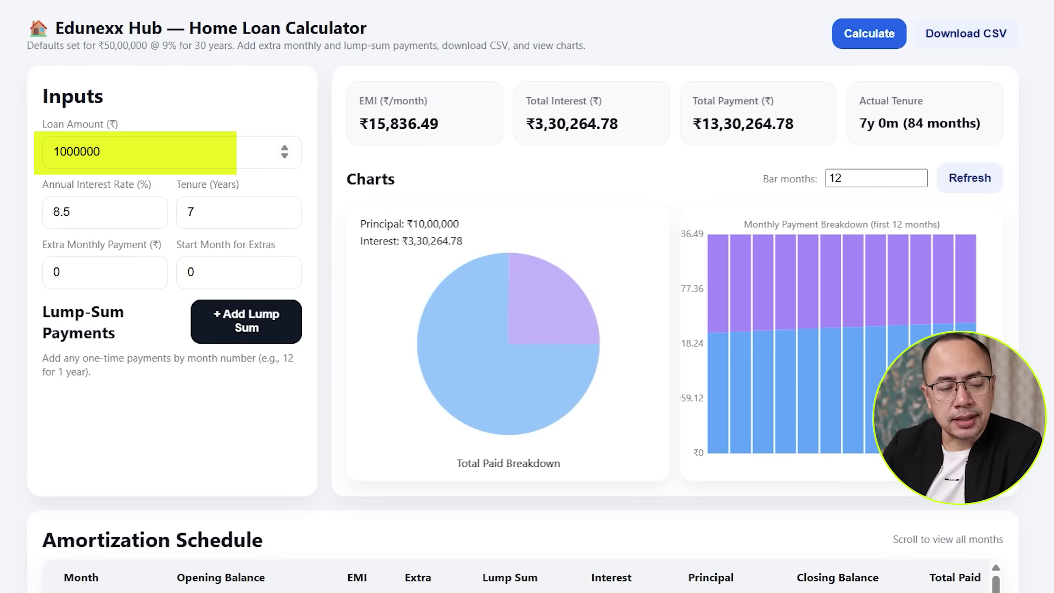
- Set the loan's annual interest rate to 8.7% and check the tenure in years
{"action": "key", "text": "Tab"}
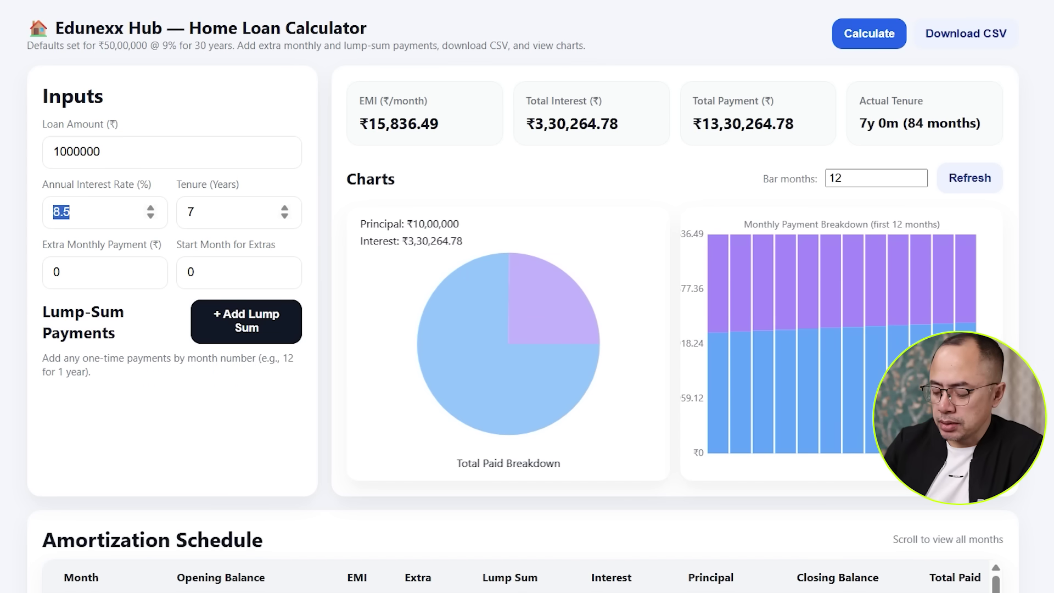
{"action": "type", "text": "8.7"}
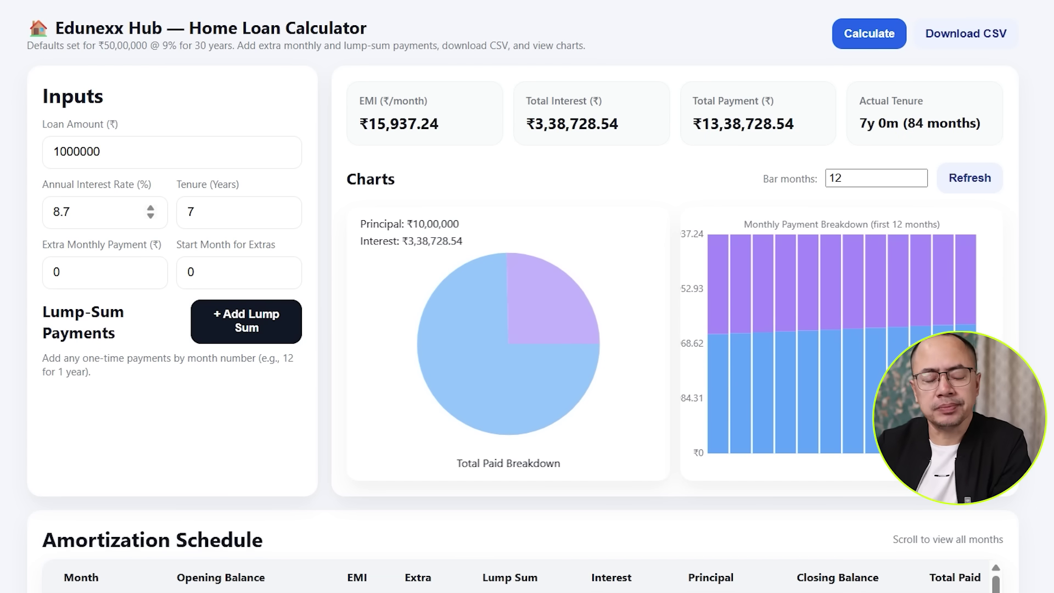
{"action": "left_click", "coordinate": [193, 212]}
{"action": "double_click", "coordinate": [191, 212]}
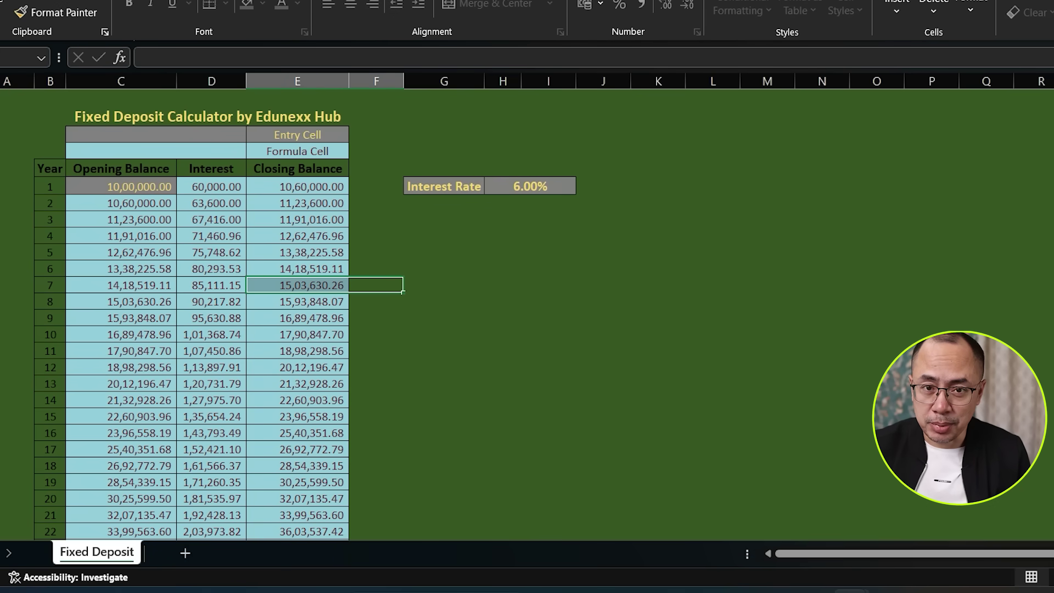
- Copy the loan's total payment, 13,38,728.54, from the calculator into cell I6 of the blank Excel sheet
{"action": "key", "text": "alt+Tab"}
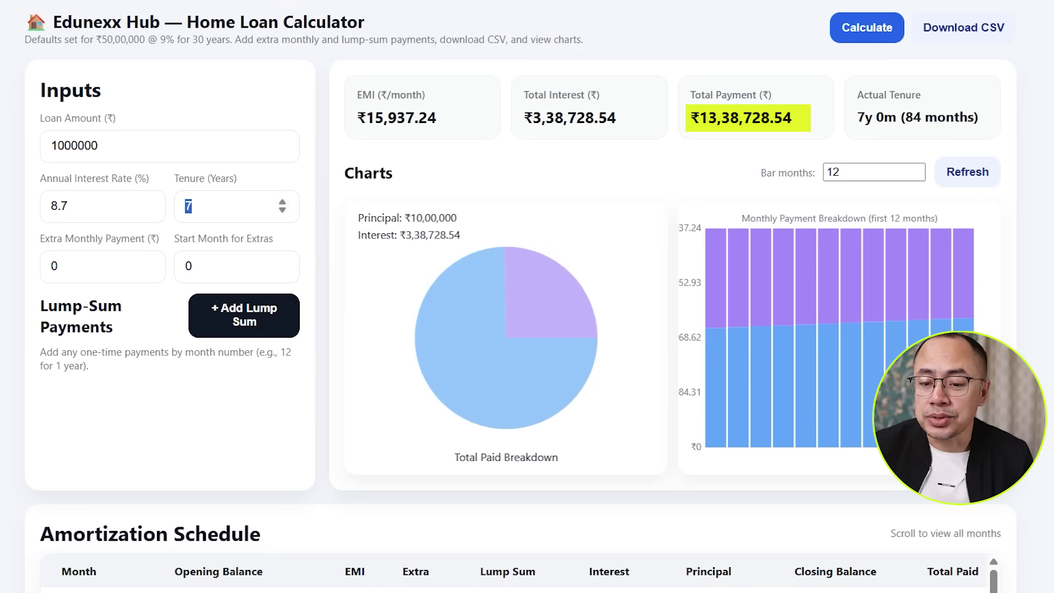
{"action": "left_click_drag", "start_coordinate": [793, 117], "coordinate": [699, 118]}
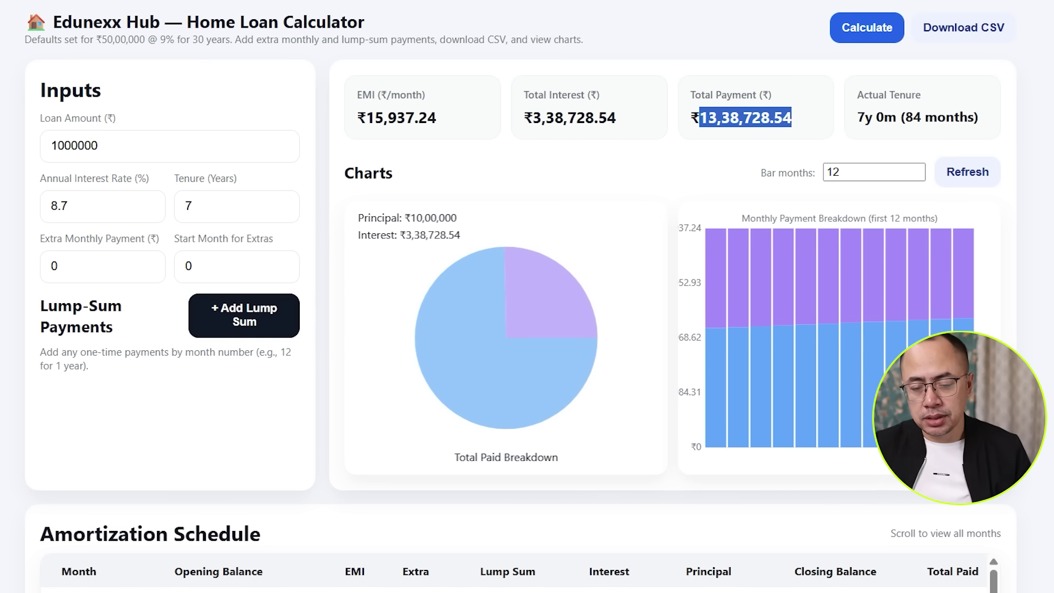
{"action": "key", "text": "super"}
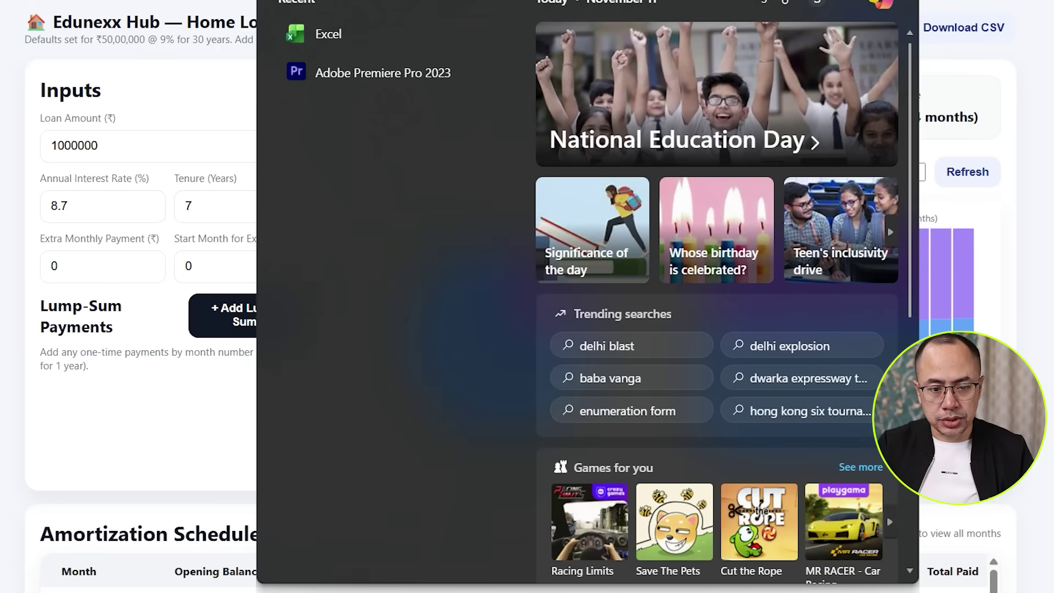
{"action": "key", "text": "Escape"}
{"action": "left_click_drag", "start_coordinate": [792, 118], "coordinate": [698, 118]}
{"action": "key", "text": "alt+Tab"}
{"action": "type", "text": "1338726.54"}
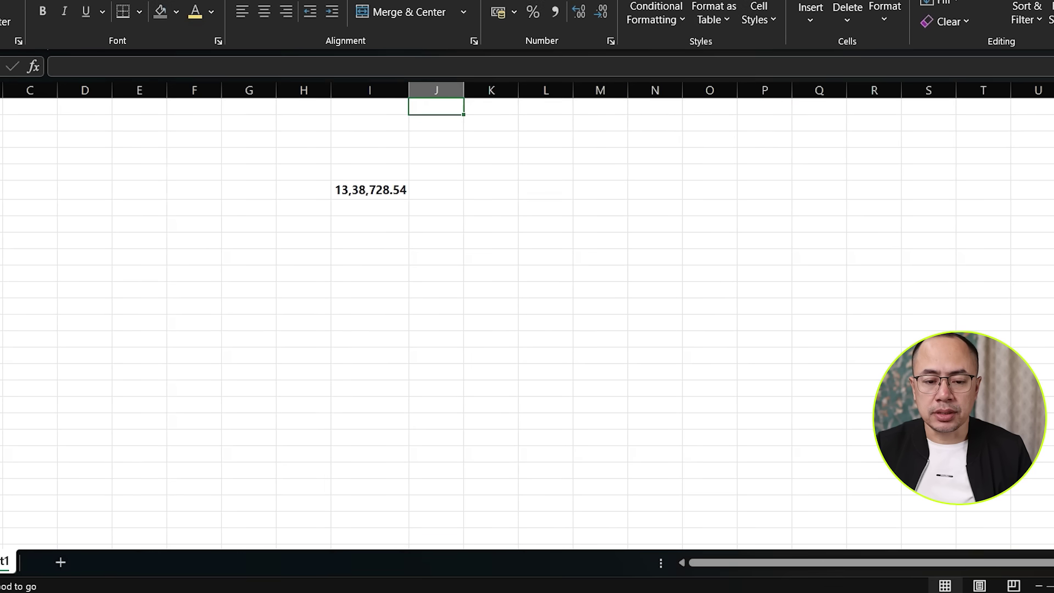
- Enter the fixed deposit's closing balance 1503630 in cell I7 and apply Comma Style to column I
{"action": "left_click", "coordinate": [370, 208]}
{"action": "type", "text": "1503630"}
{"action": "key", "text": "Return"}
{"action": "left_click", "coordinate": [369, 90]}
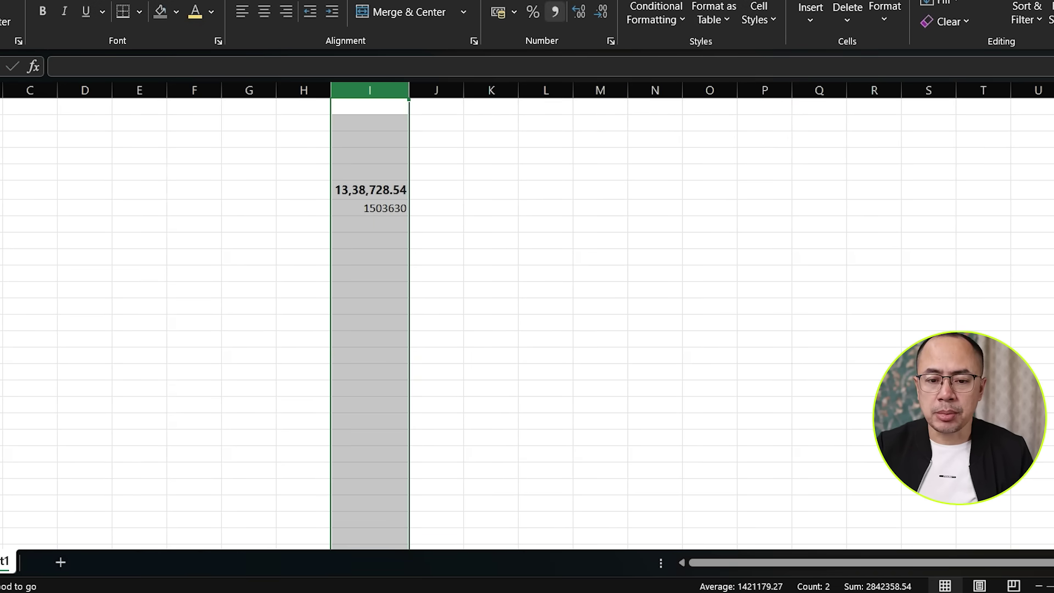
{"action": "left_click", "coordinate": [555, 12]}
- Calculate the difference between the two amounts in cell I8 with the formula =I7-I6
{"action": "left_click", "coordinate": [374, 224]}
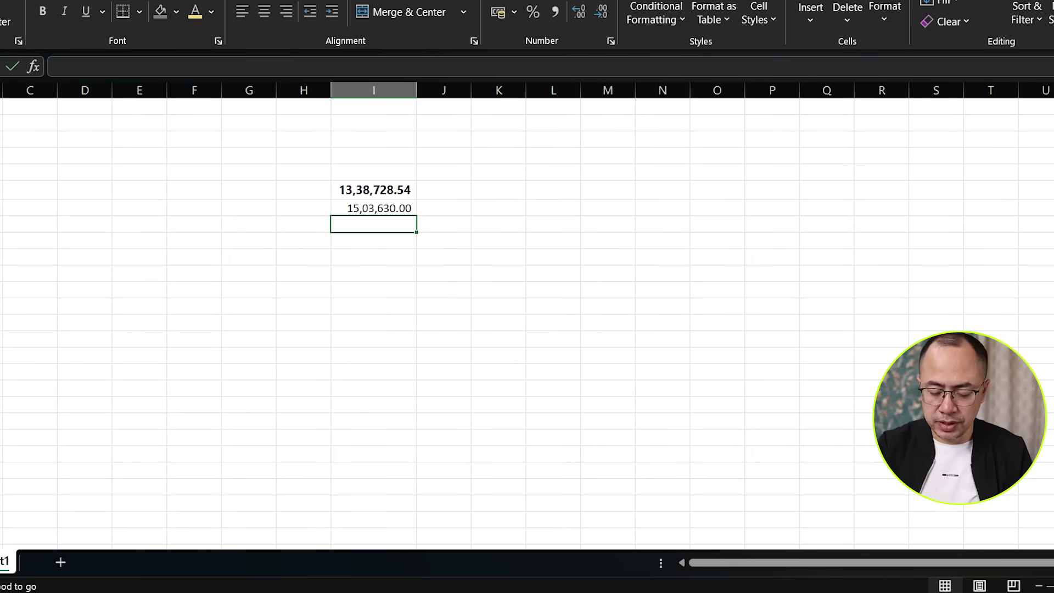
{"action": "type", "text": "="}
{"action": "key", "text": "Up"}
{"action": "type", "text": "-"}
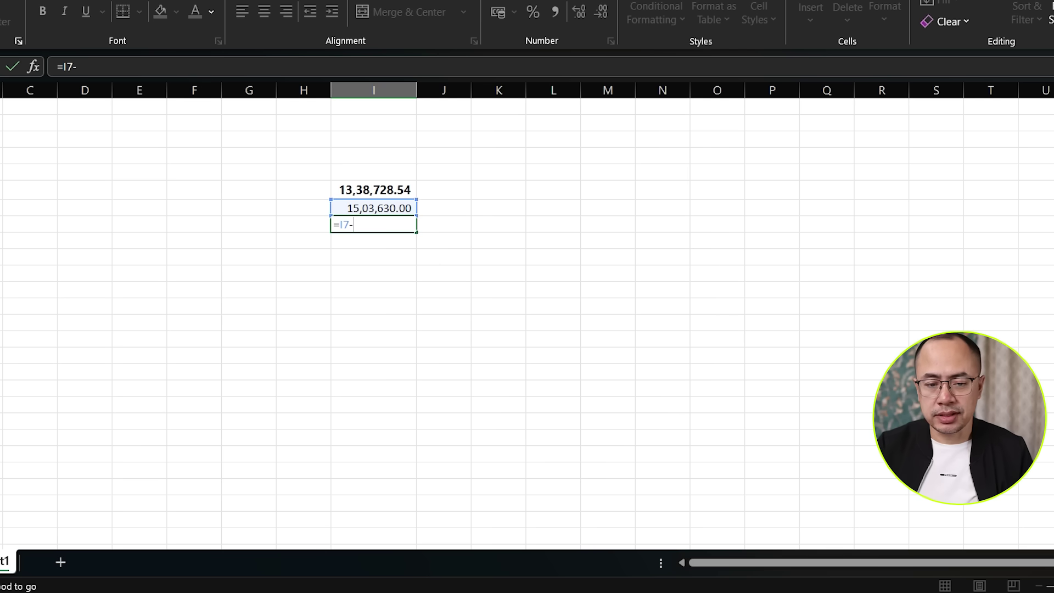
{"action": "key", "text": "Up"}
{"action": "key", "text": "Up"}
{"action": "key", "text": "Return"}
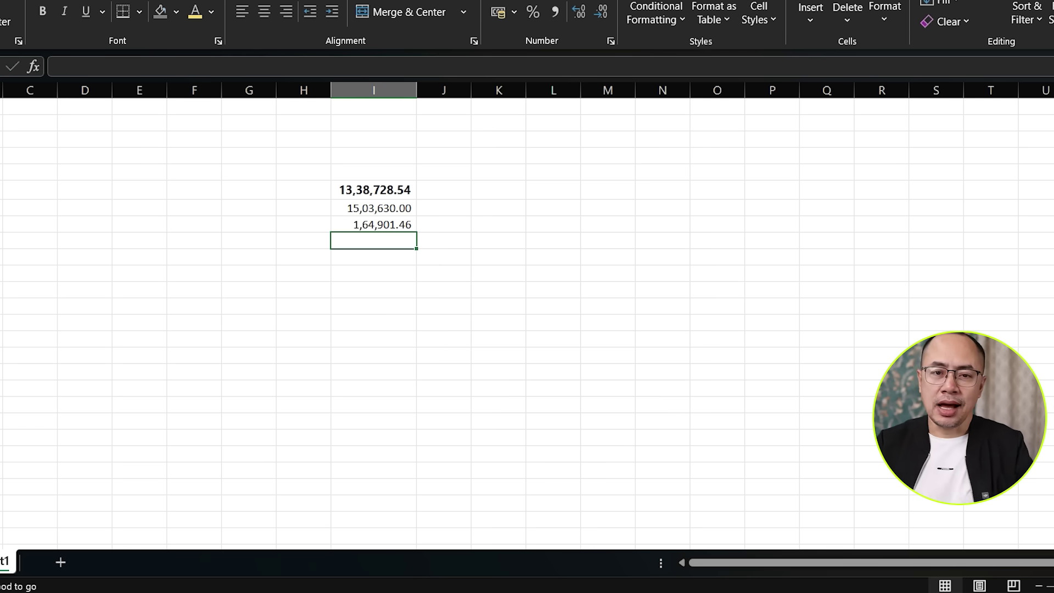
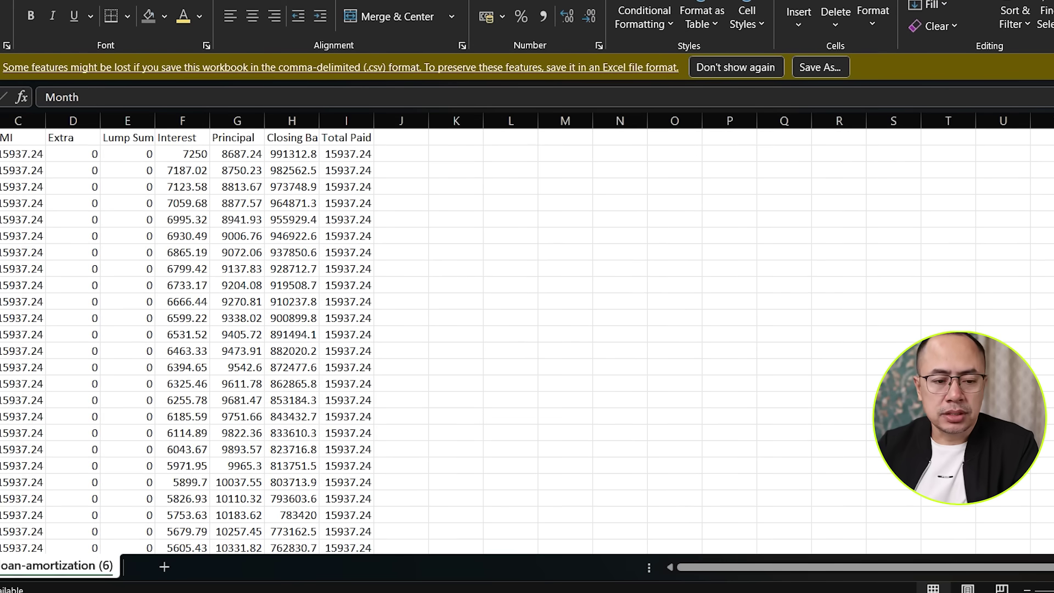
- Fit the loan amortization sheet's column widths to their contents and apply Comma Style to the amount columns from Opening Balance to Total Paid
{"action": "key", "text": "ctrl+a"}
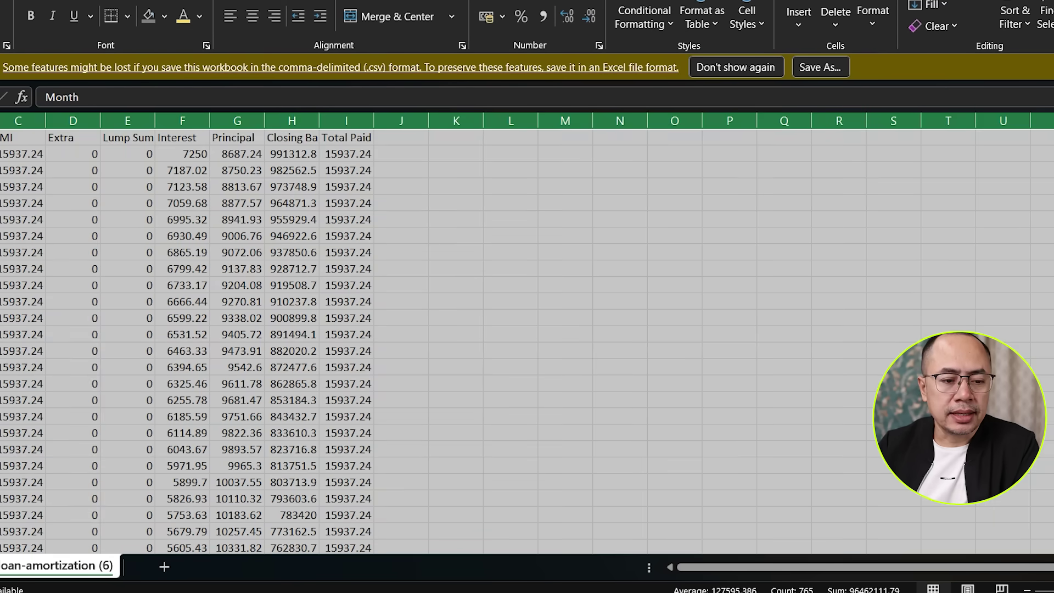
{"action": "left_click_drag", "start_coordinate": [0, 121], "coordinate": [1, 121]}
{"action": "left_click", "coordinate": [22, 236]}
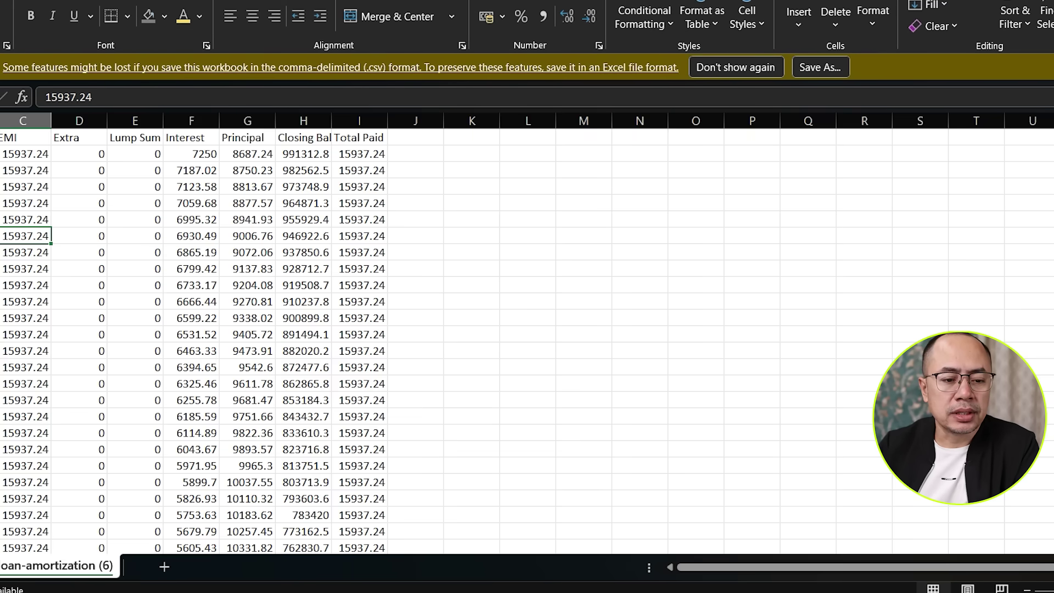
{"action": "left_click", "coordinate": [2, 138]}
{"action": "key", "text": "shift+Right"}
{"action": "key", "text": "shift+Right"}
{"action": "left_click", "coordinate": [415, 170]}
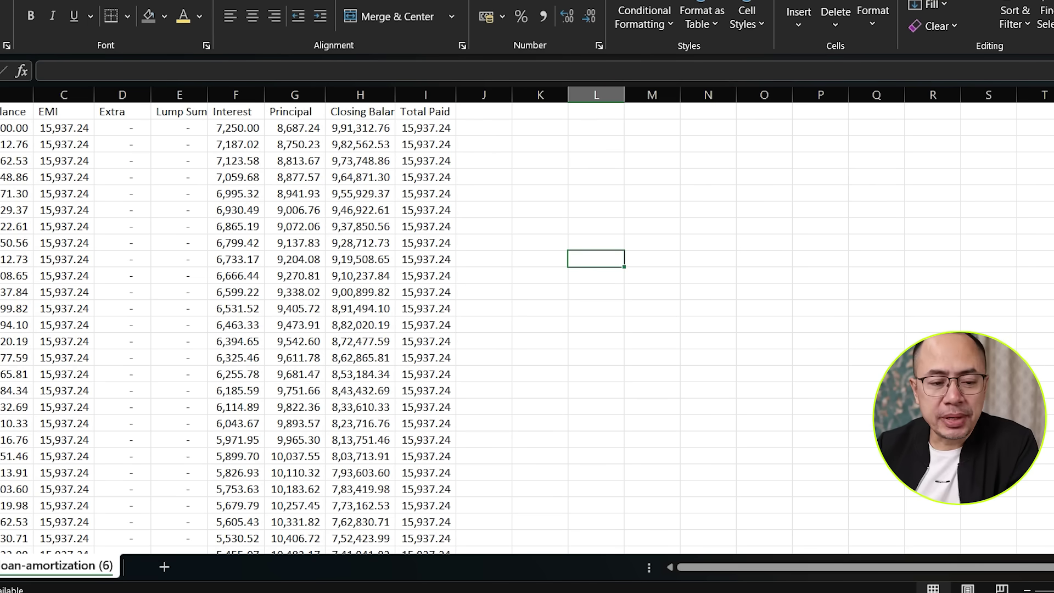
- Examine the first month's opening balance, EMI, interest and principal amounts in the amortization schedule
{"action": "left_click", "coordinate": [17, 127]}
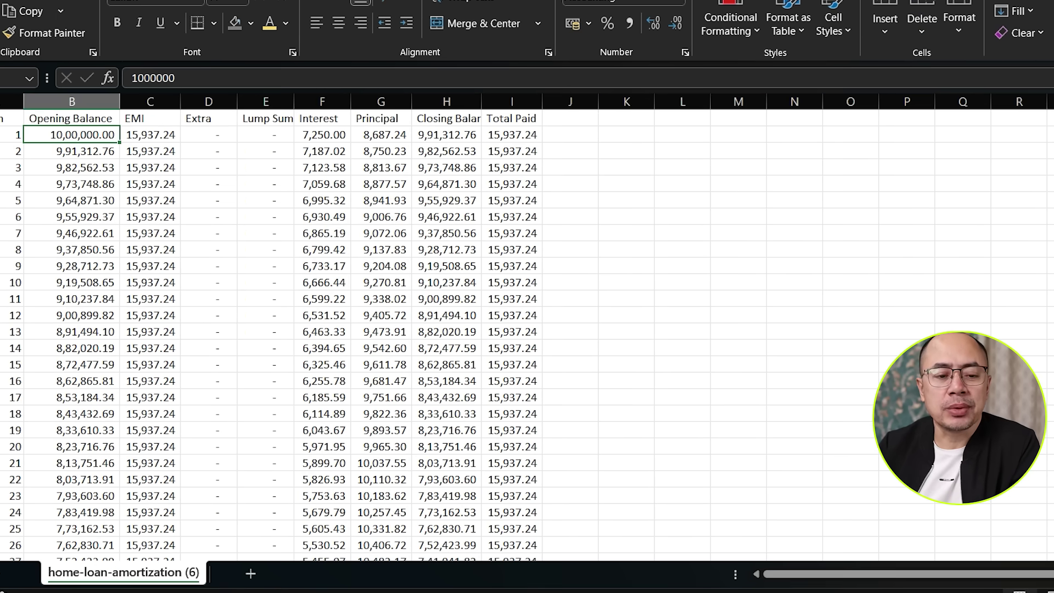
{"action": "left_click", "coordinate": [149, 134]}
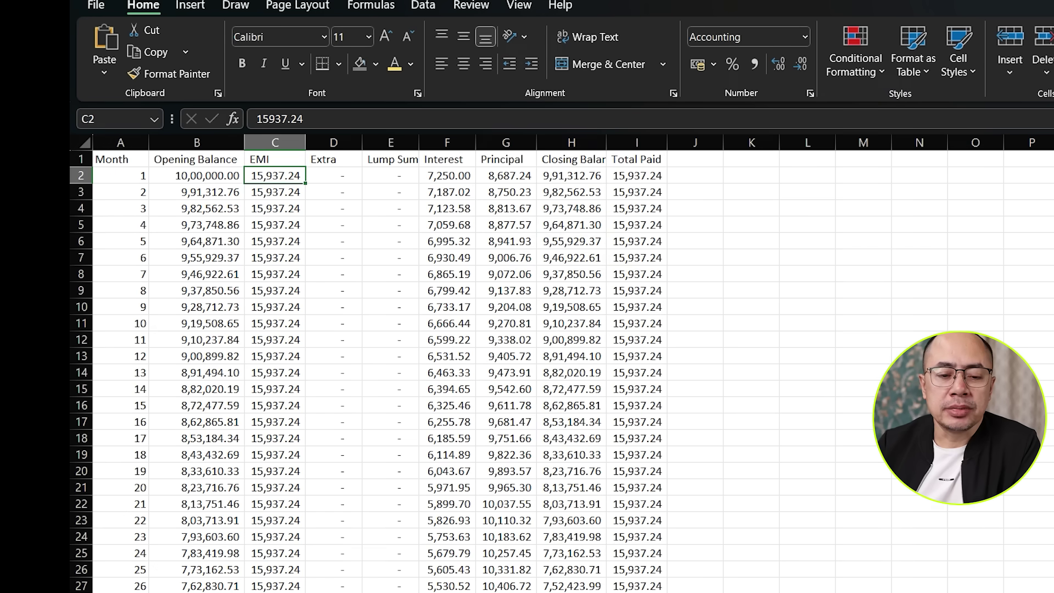
{"action": "left_click", "coordinate": [447, 176]}
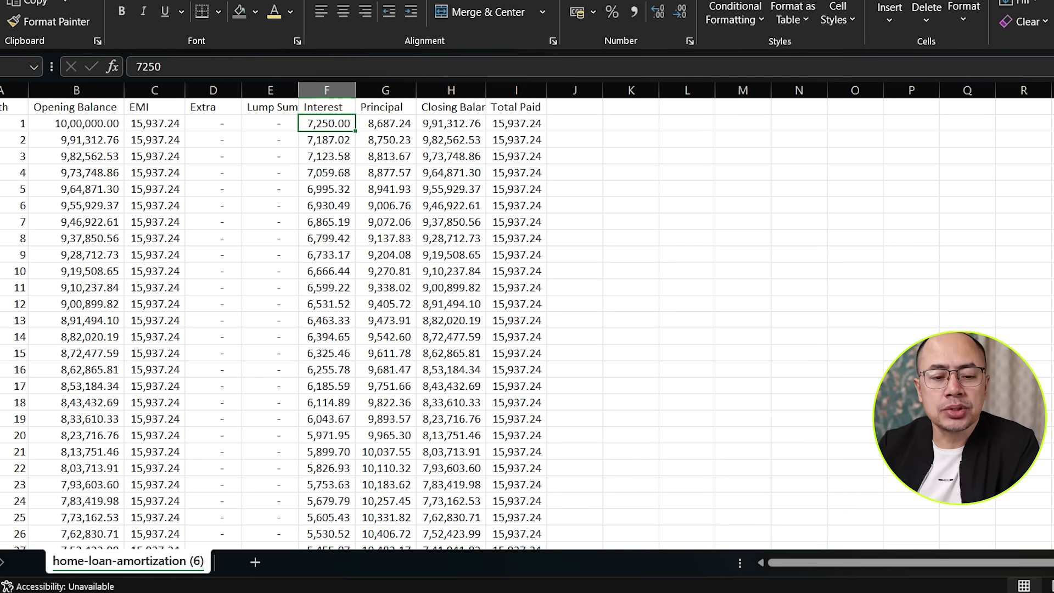
{"action": "left_click", "coordinate": [385, 124]}
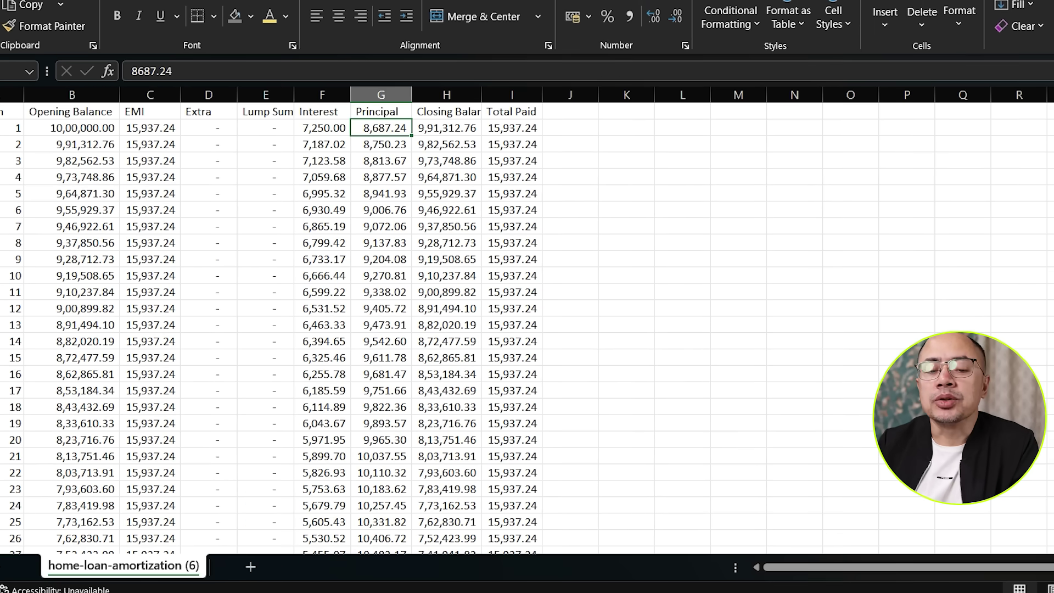